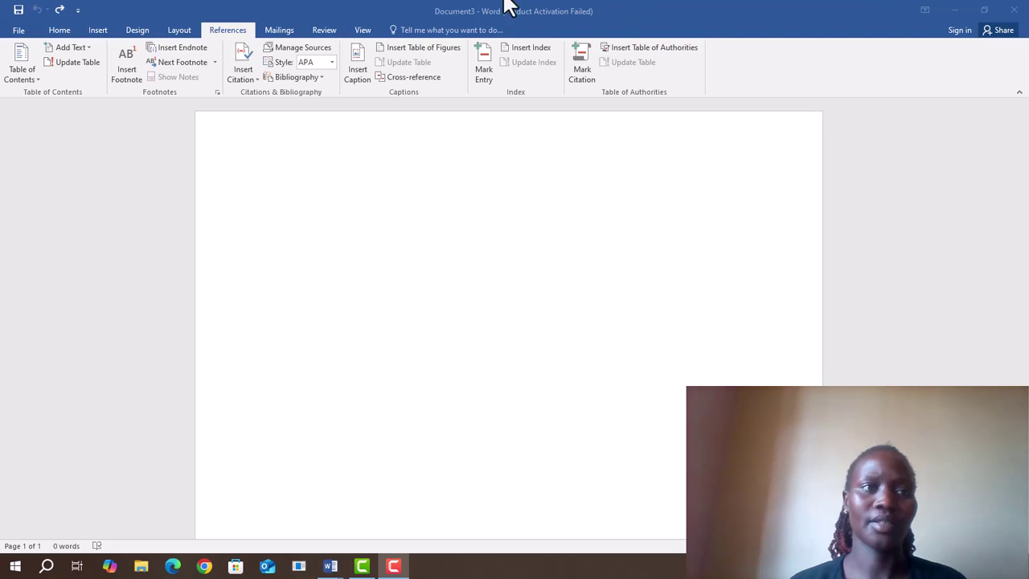
Insert a table with 5 columns and 4 rows into the blank document
left_click(90, 29)
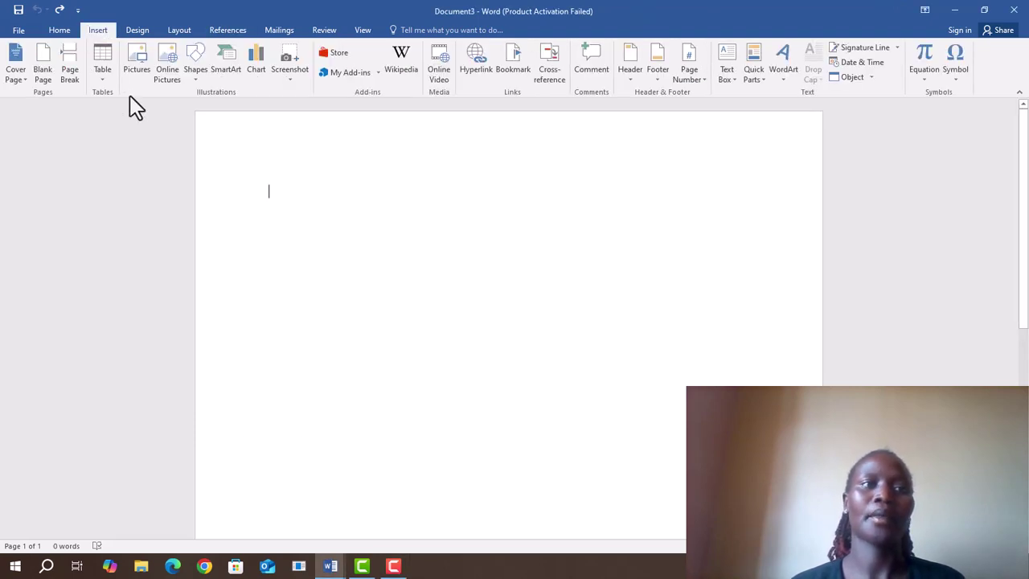
left_click(101, 82)
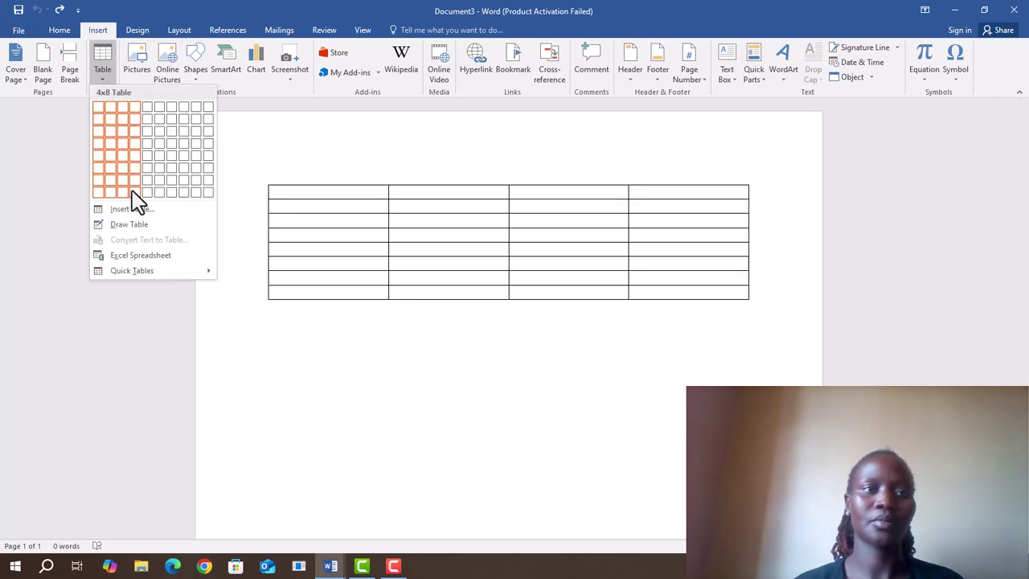
left_click(140, 210)
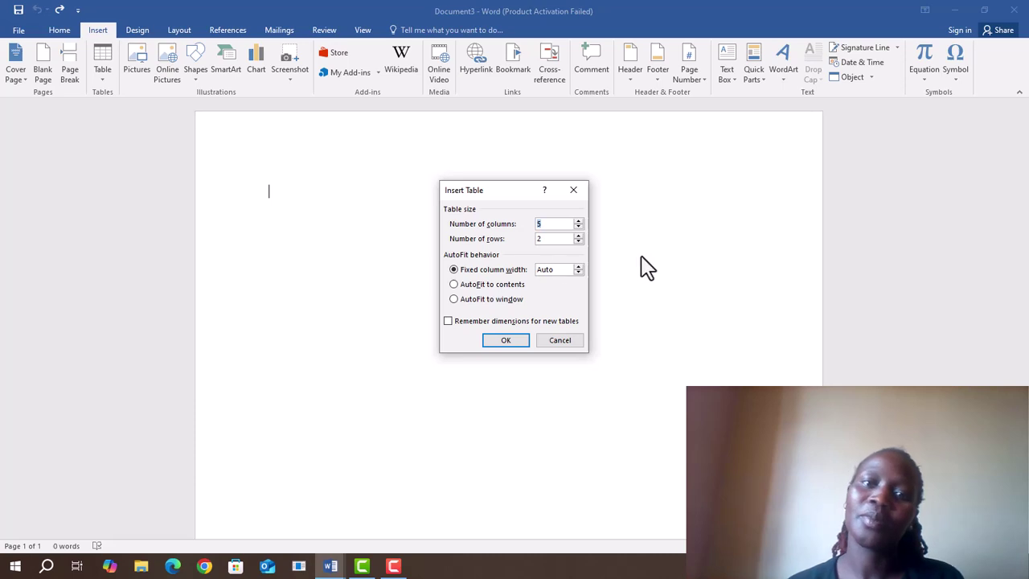
left_click(578, 235)
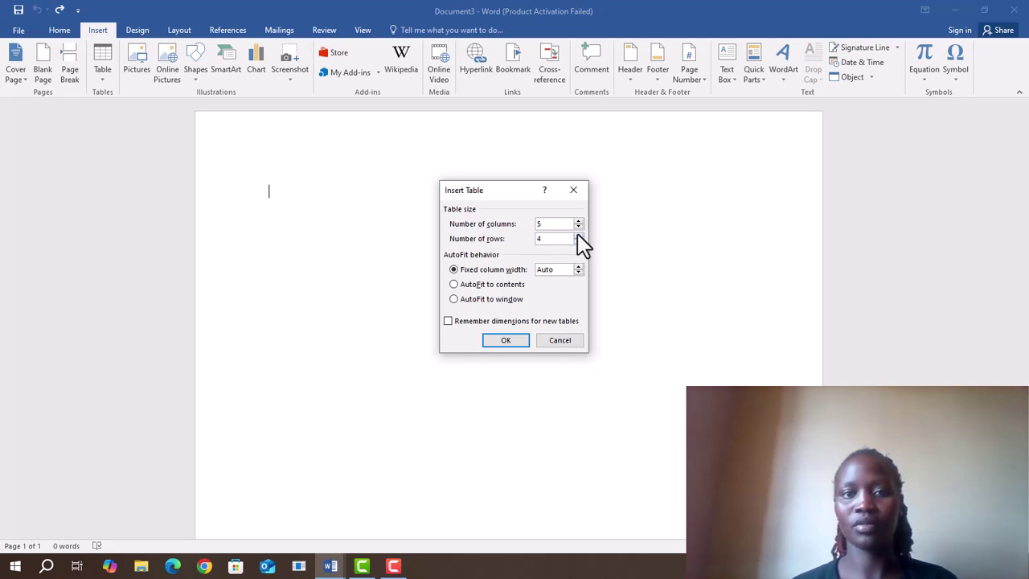
left_click(507, 339)
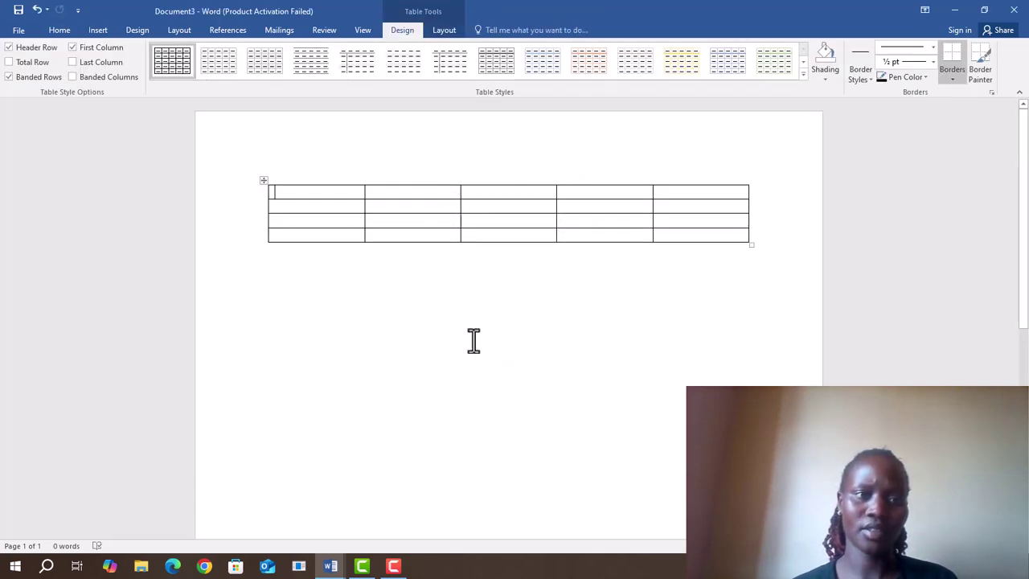
Add a caption above the whole table using the Table label, reading "Table 1this is my table"
left_click(265, 178)
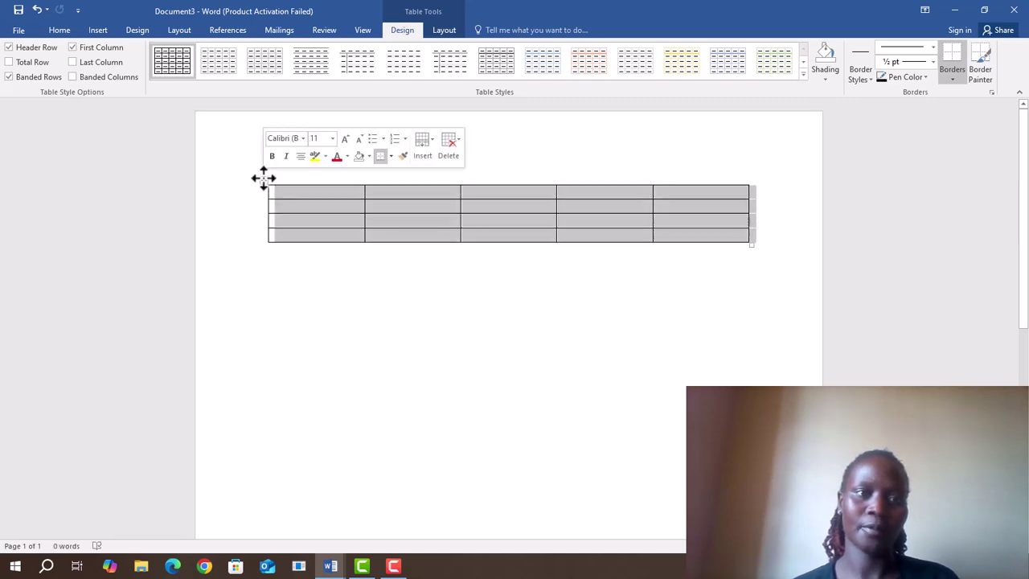
right_click(264, 178)
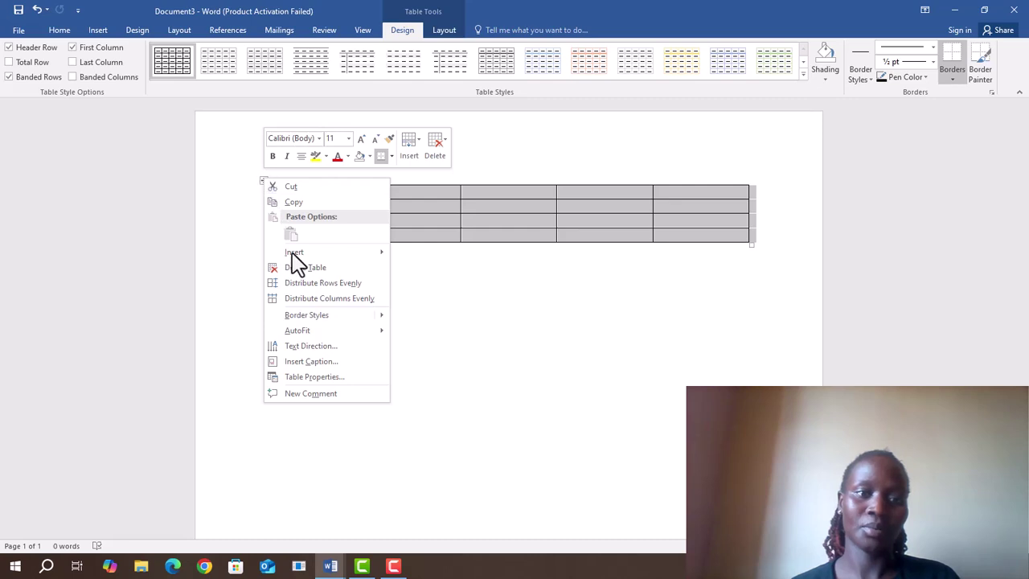
left_click(311, 362)
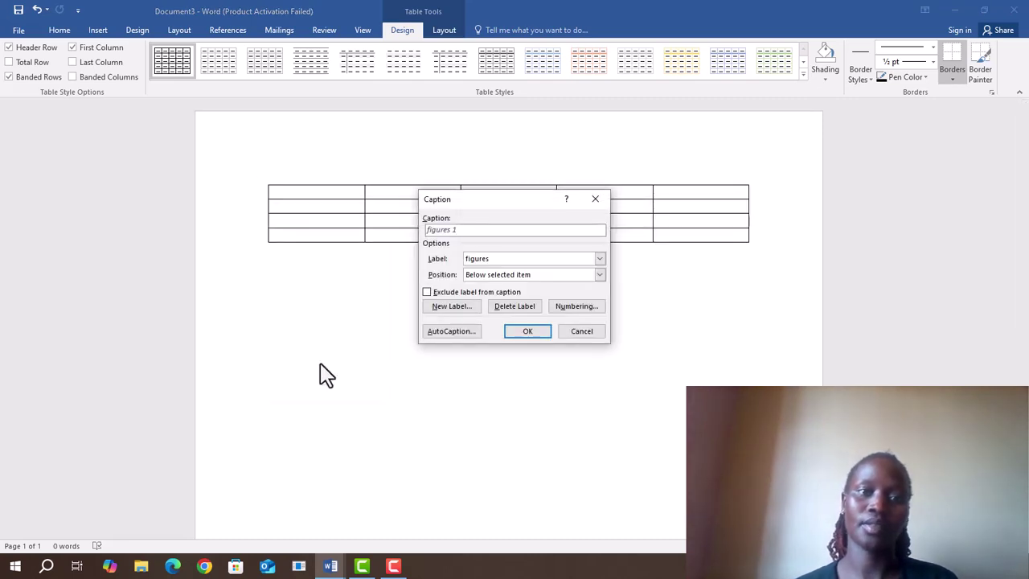
left_click(599, 259)
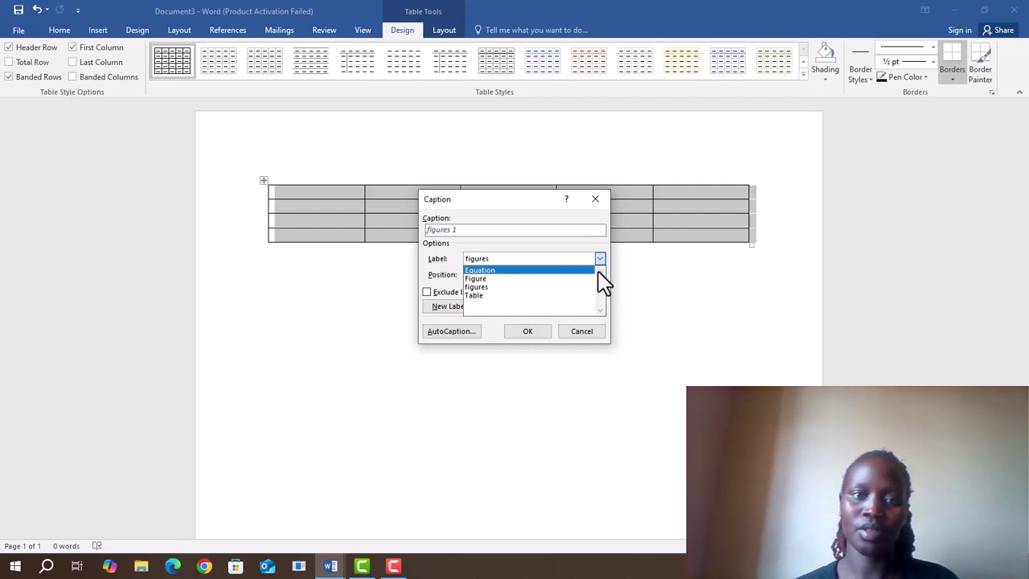
left_click(583, 295)
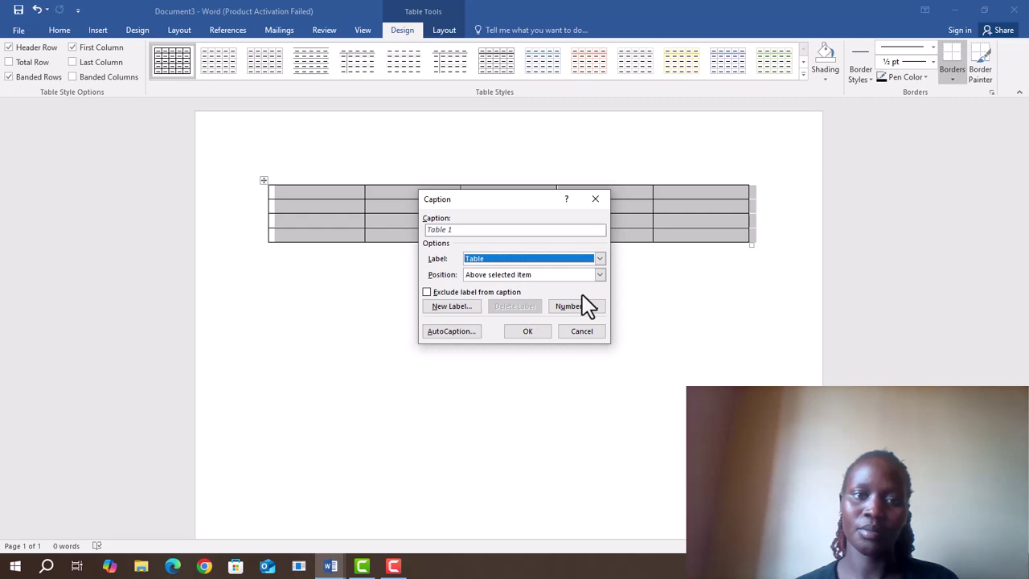
left_click(456, 231)
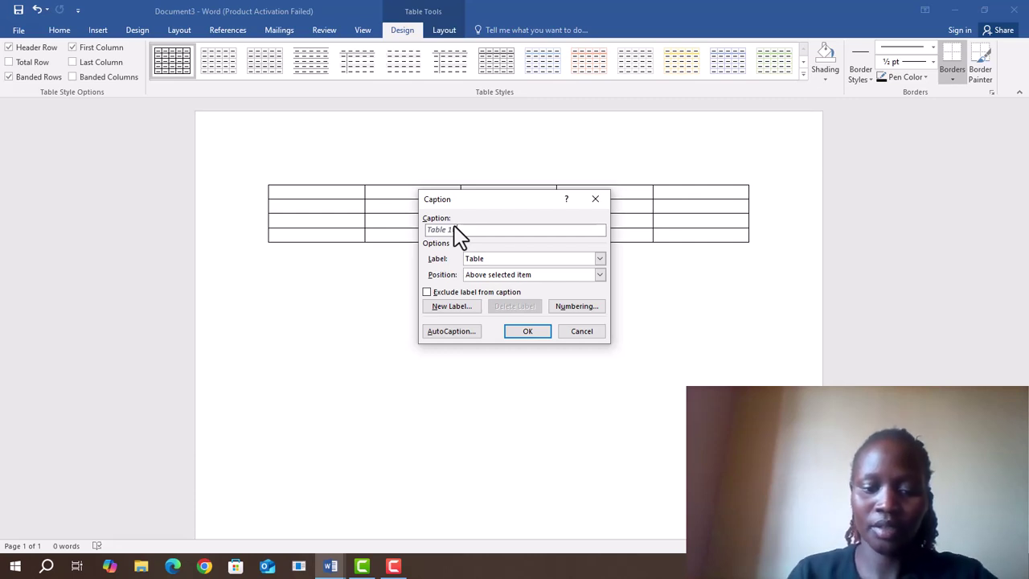
type(": ")
type("is")
type(" my t")
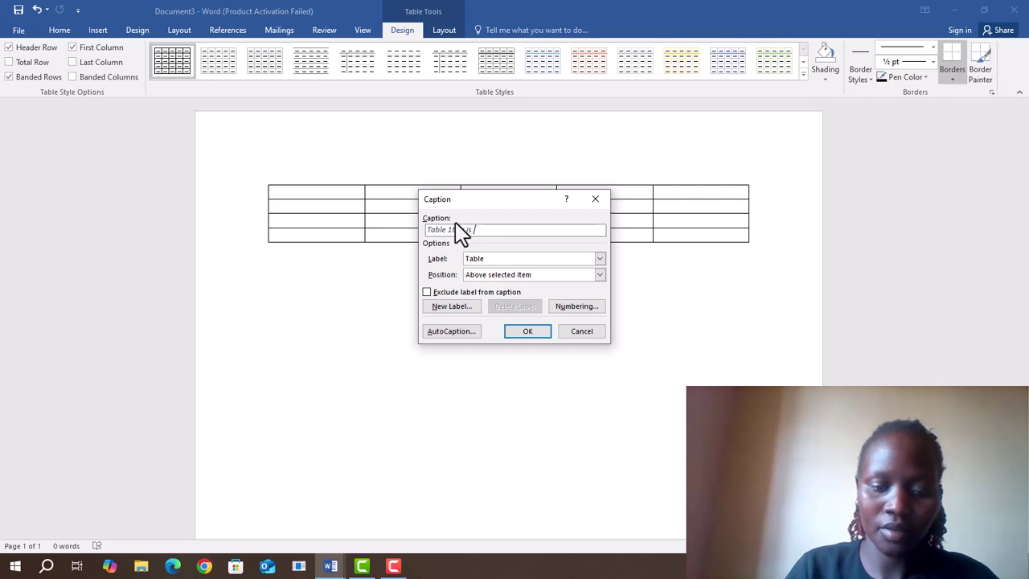
type("able")
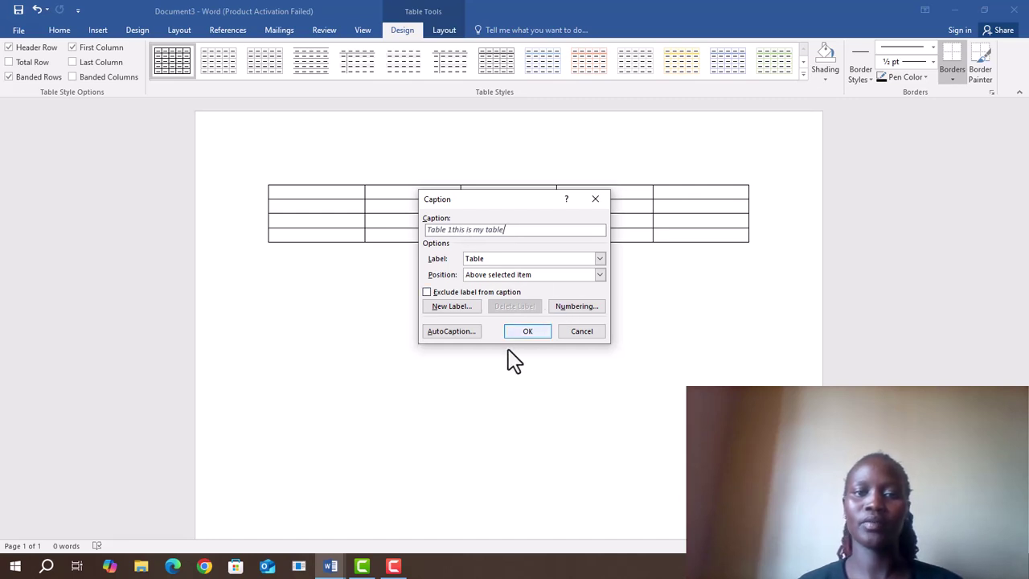
left_click(527, 331)
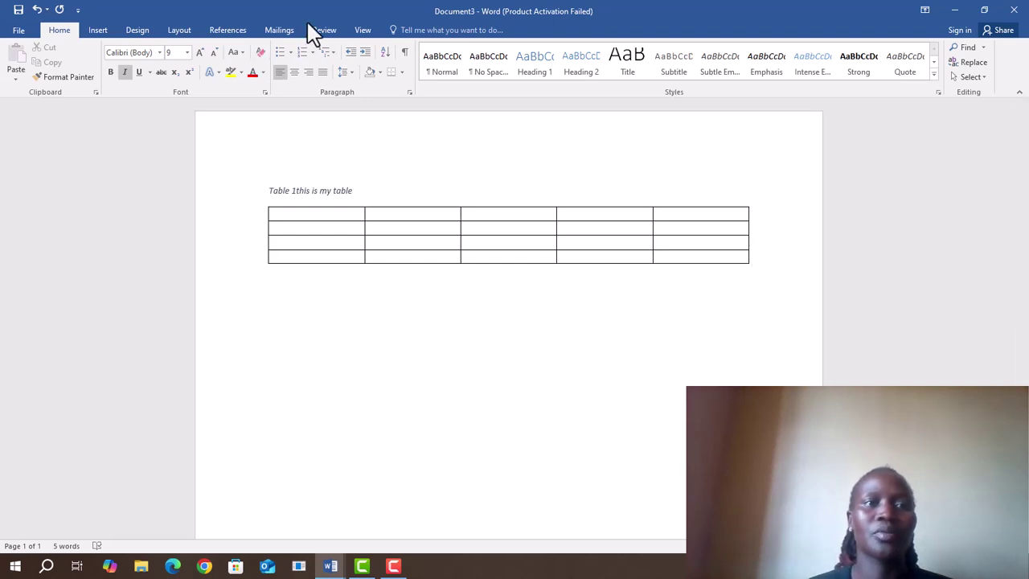
Insert a table of figures that lists captions with the Table label
left_click(229, 33)
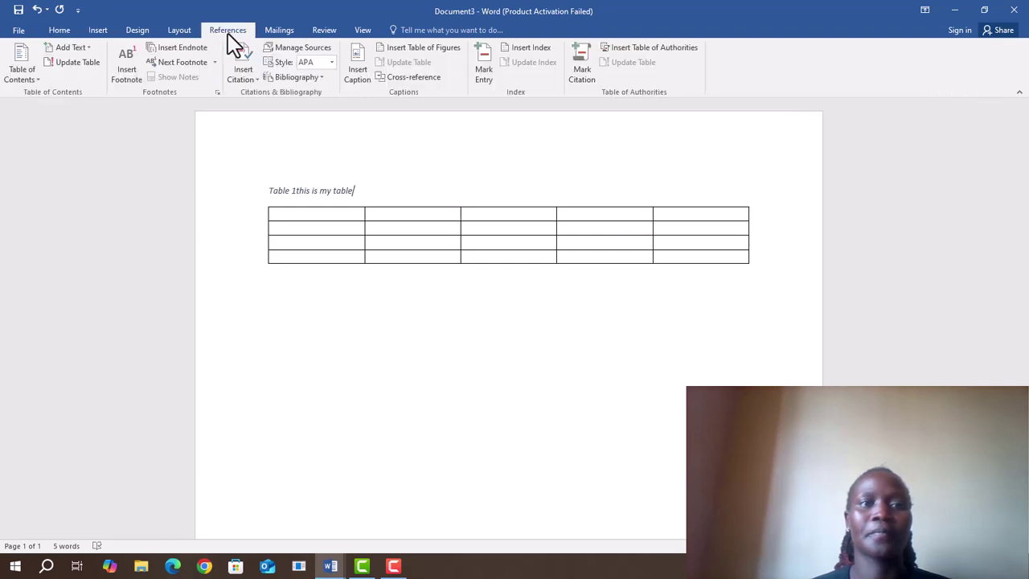
left_click(435, 55)
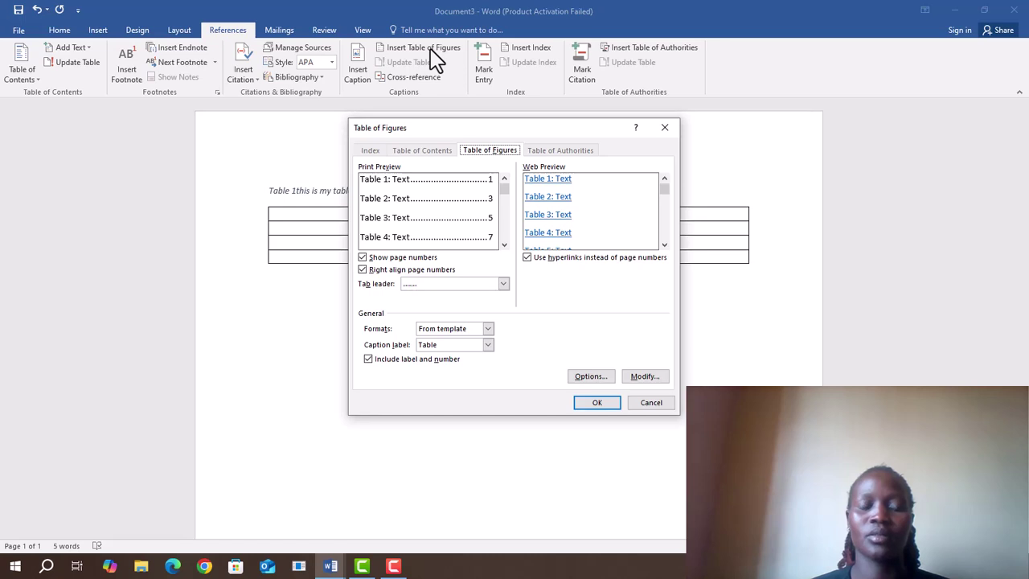
left_click(488, 345)
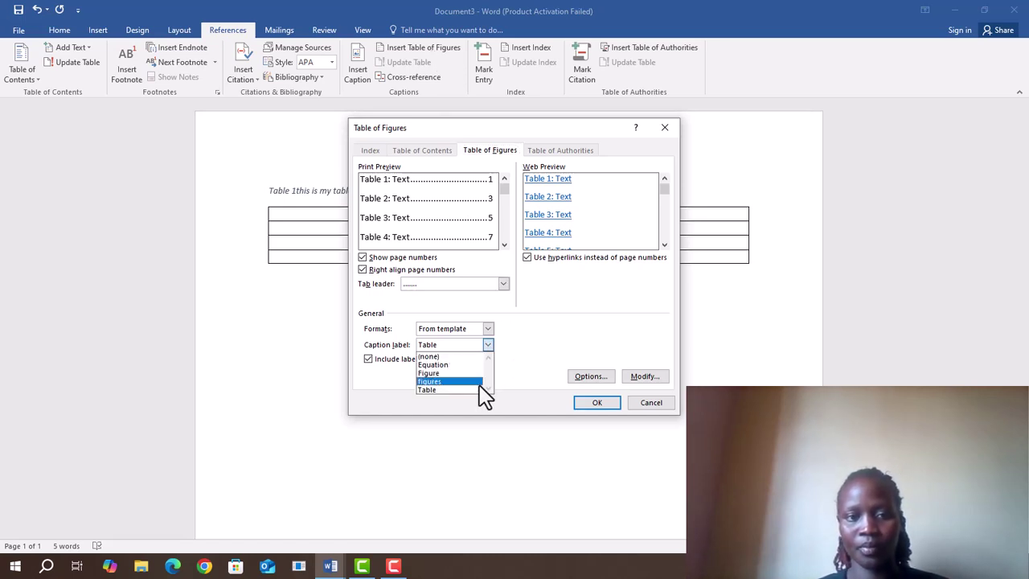
left_click(446, 390)
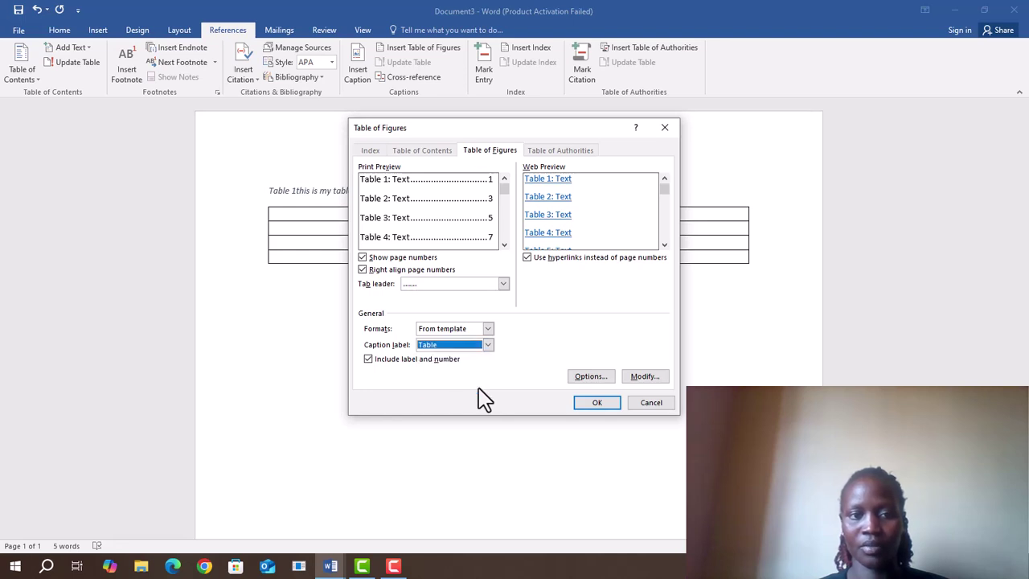
left_click(596, 406)
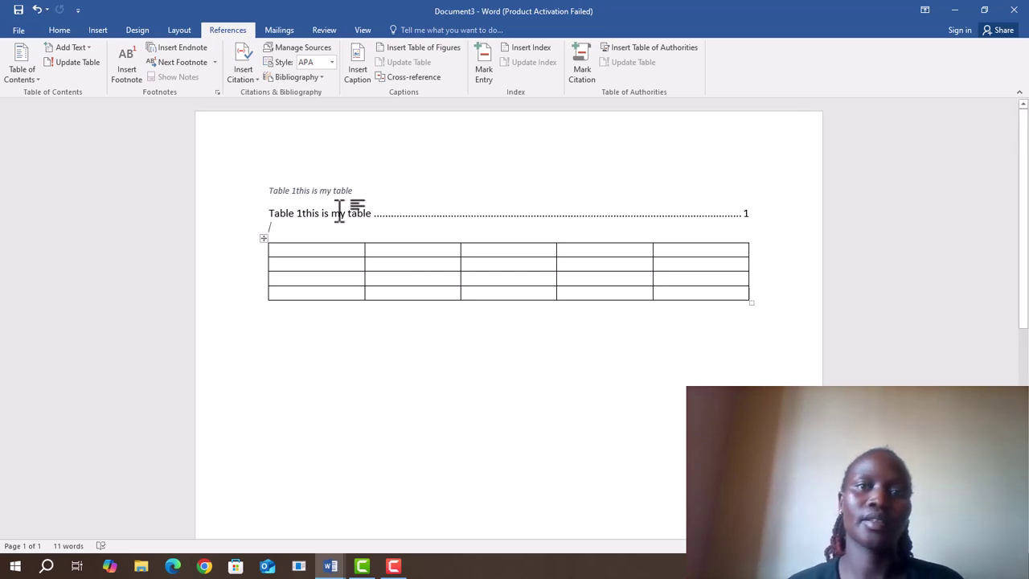
Undo the inserted table of figures and the table's caption
left_click(36, 9)
left_click(36, 10)
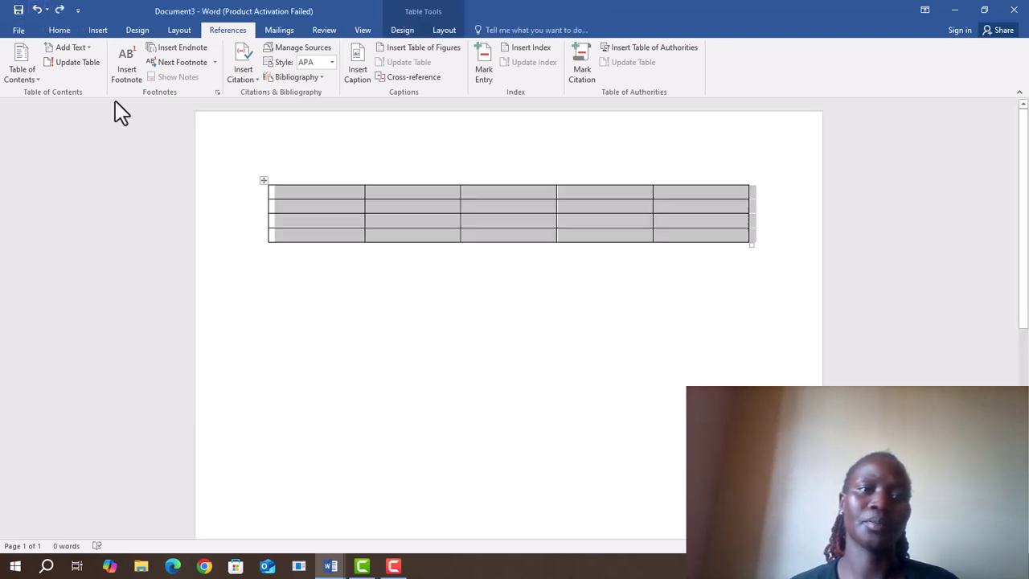
Try a caption with the figures label below the table, and undo it
right_click(267, 185)
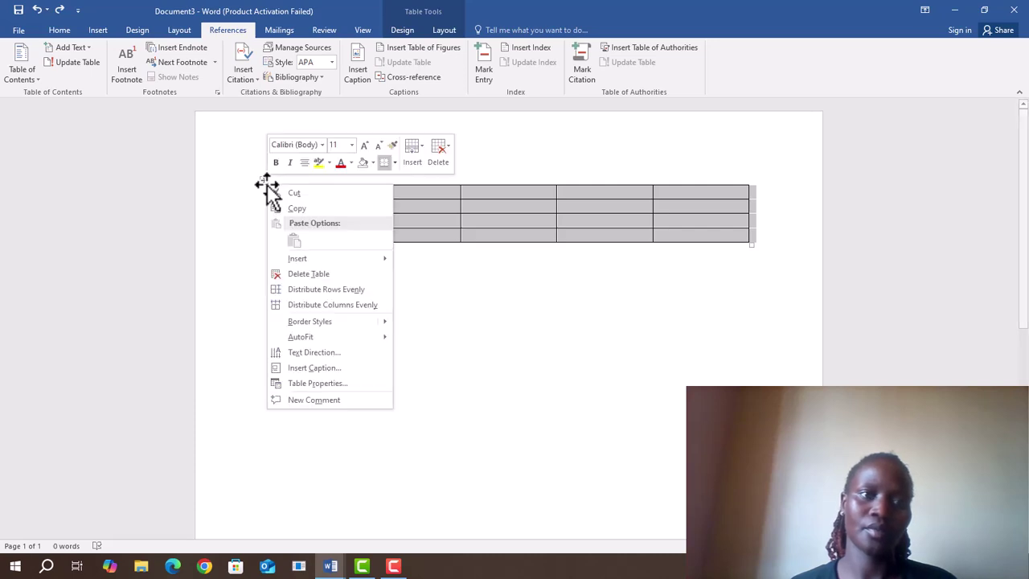
left_click(351, 371)
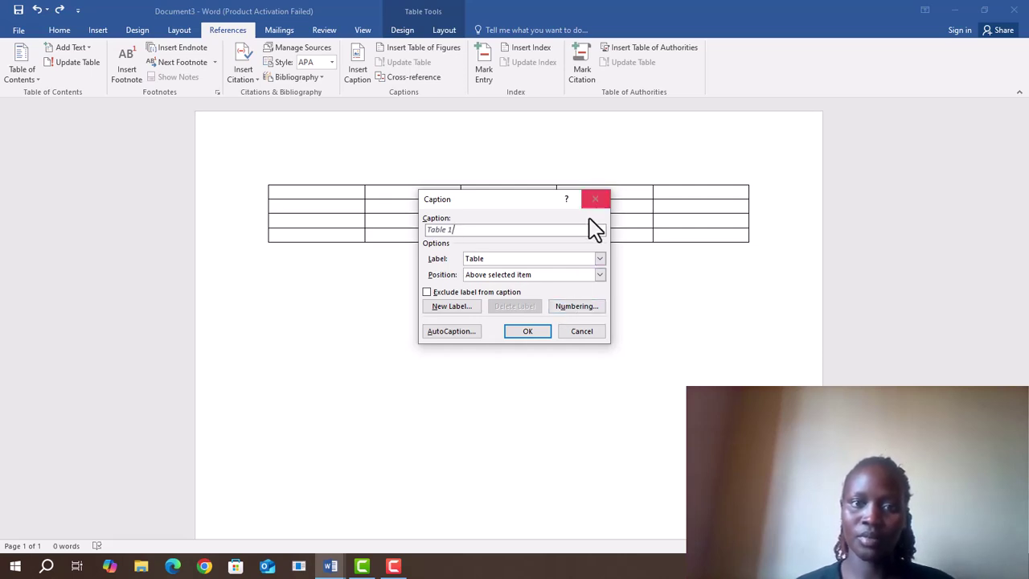
left_click(600, 259)
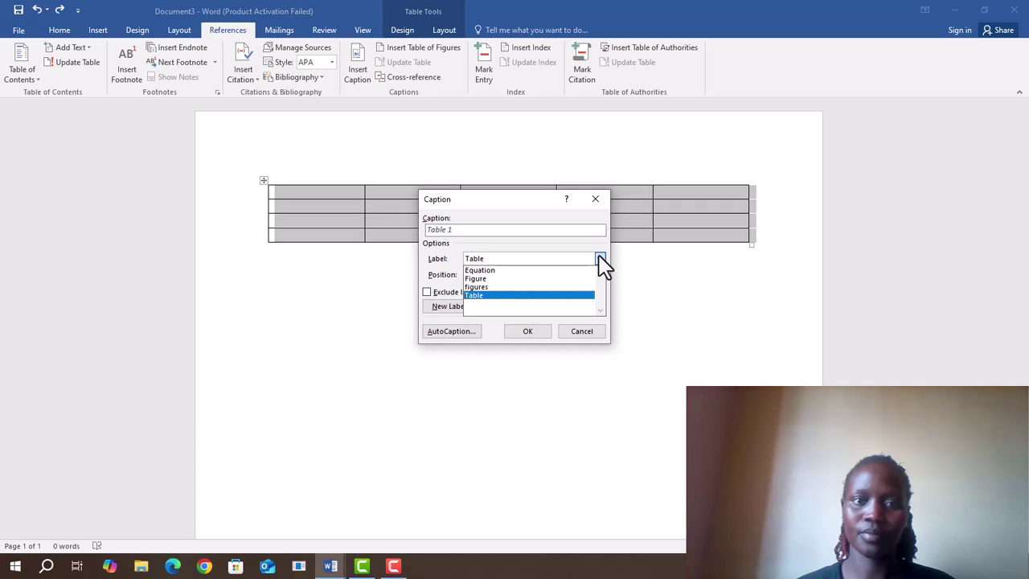
left_click(486, 290)
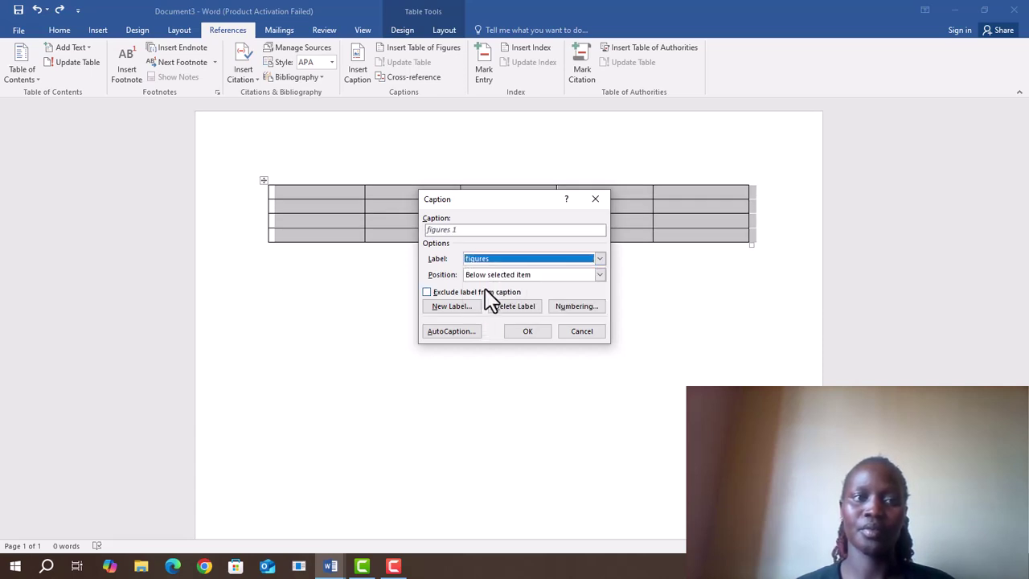
left_click(529, 336)
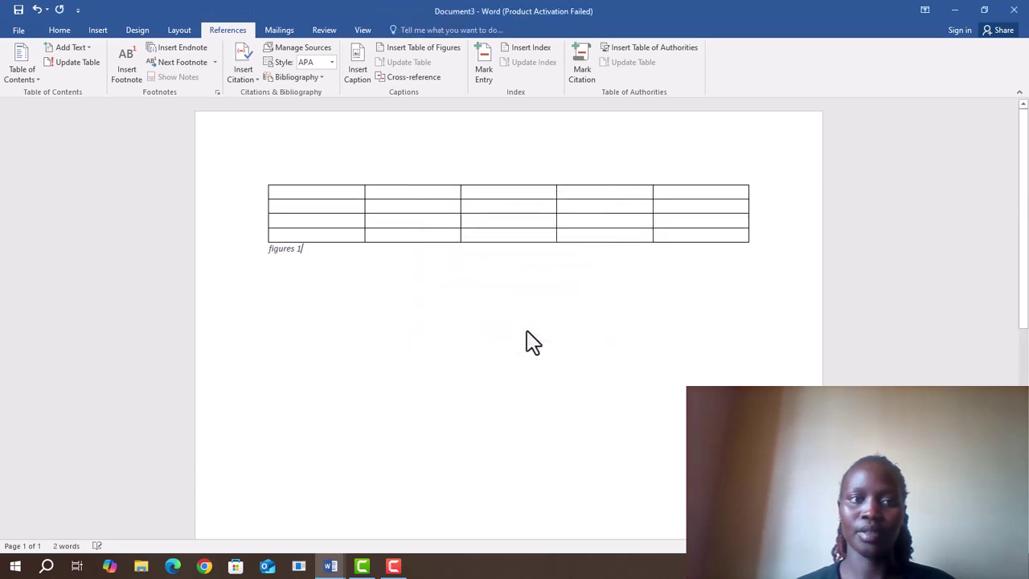
left_click(37, 9)
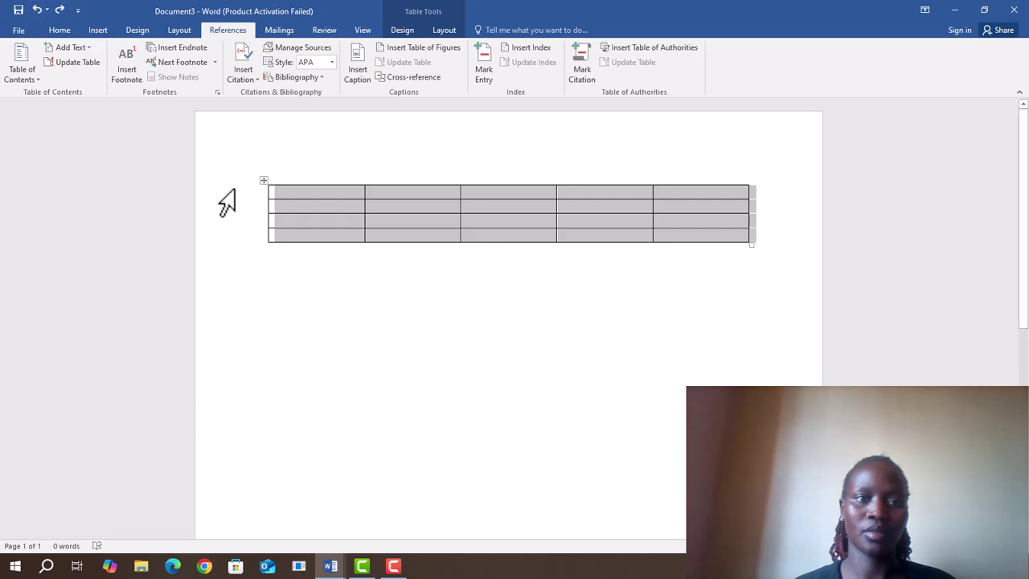
Caption the table "figures 1population" with the figures label, positioned above the selected item
right_click(266, 182)
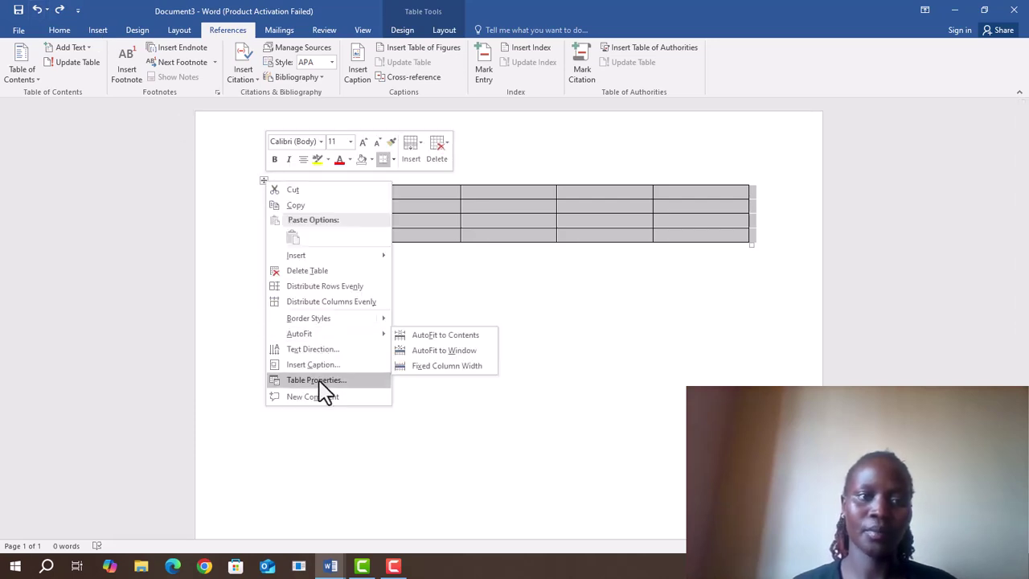
left_click(319, 367)
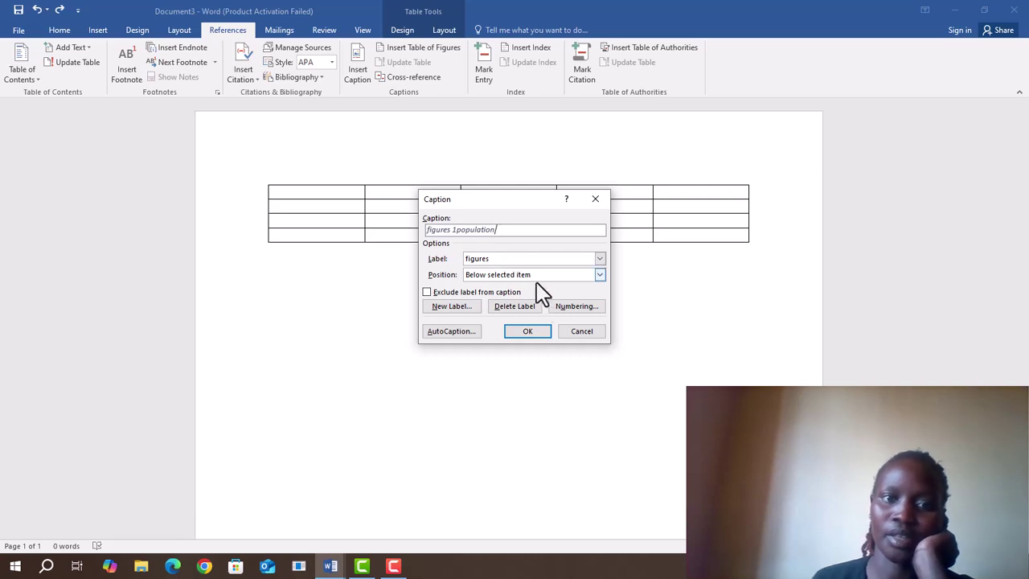
left_click(601, 276)
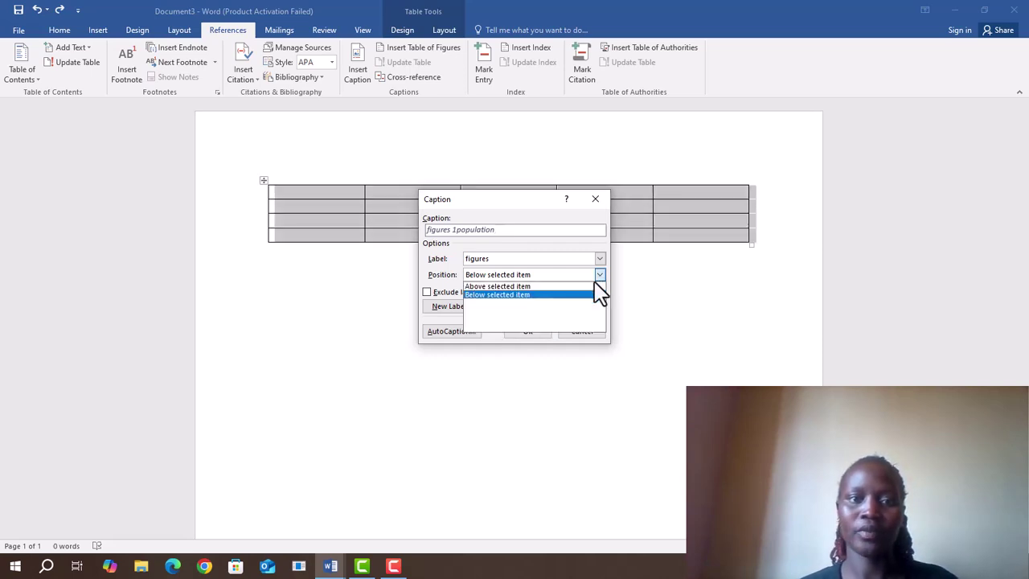
left_click(526, 288)
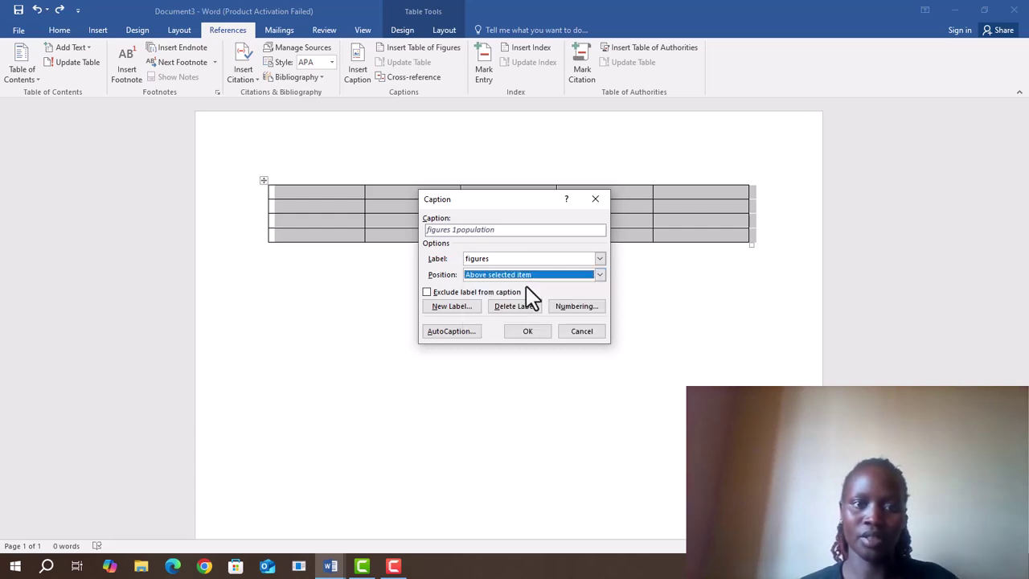
left_click(601, 275)
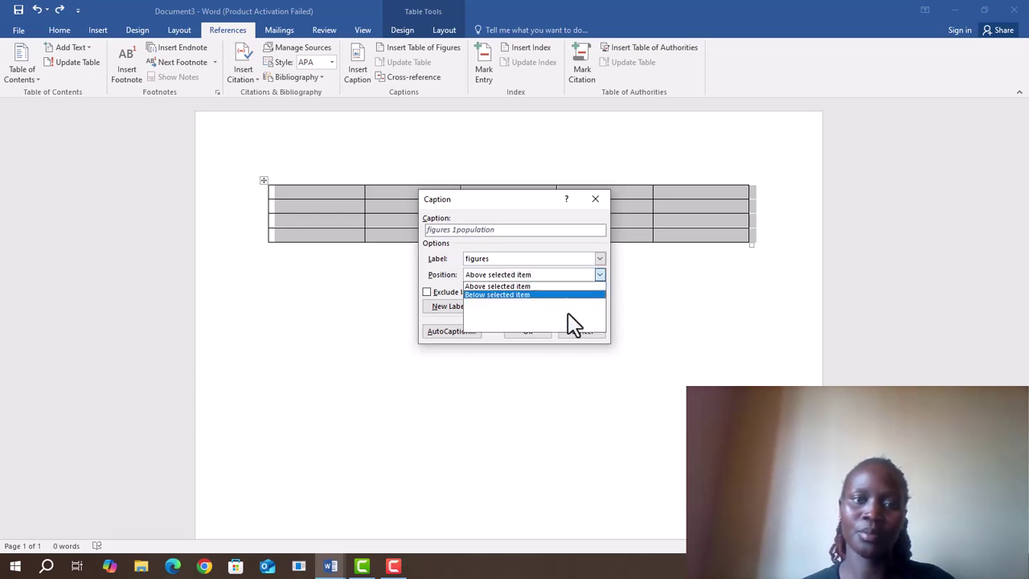
left_click(577, 307)
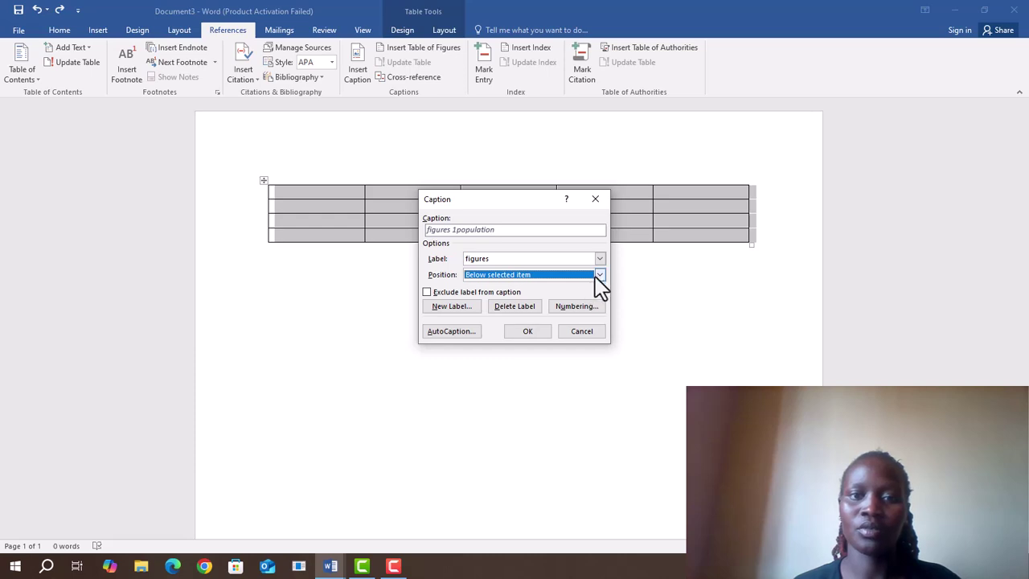
left_click(600, 275)
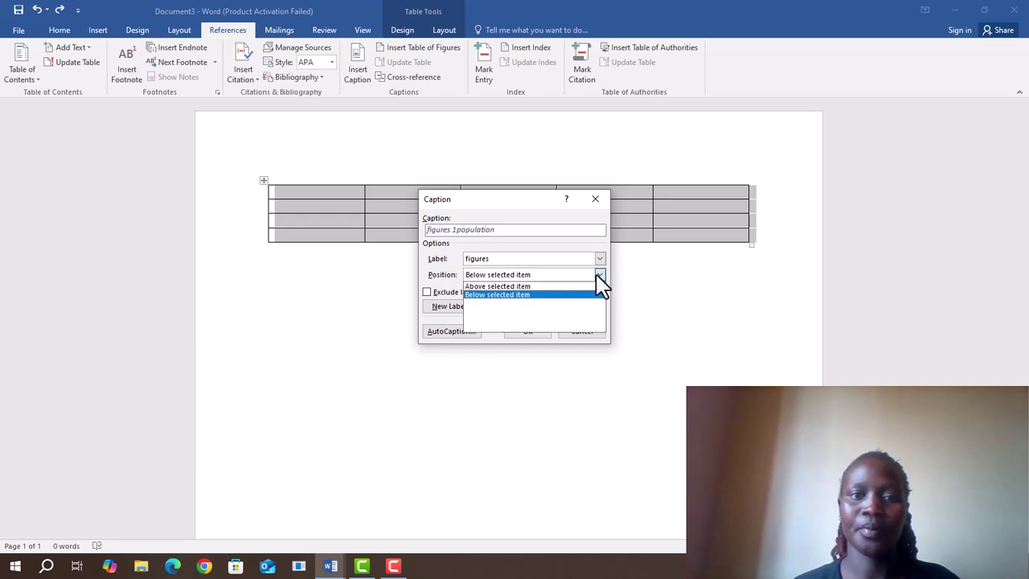
left_click(544, 287)
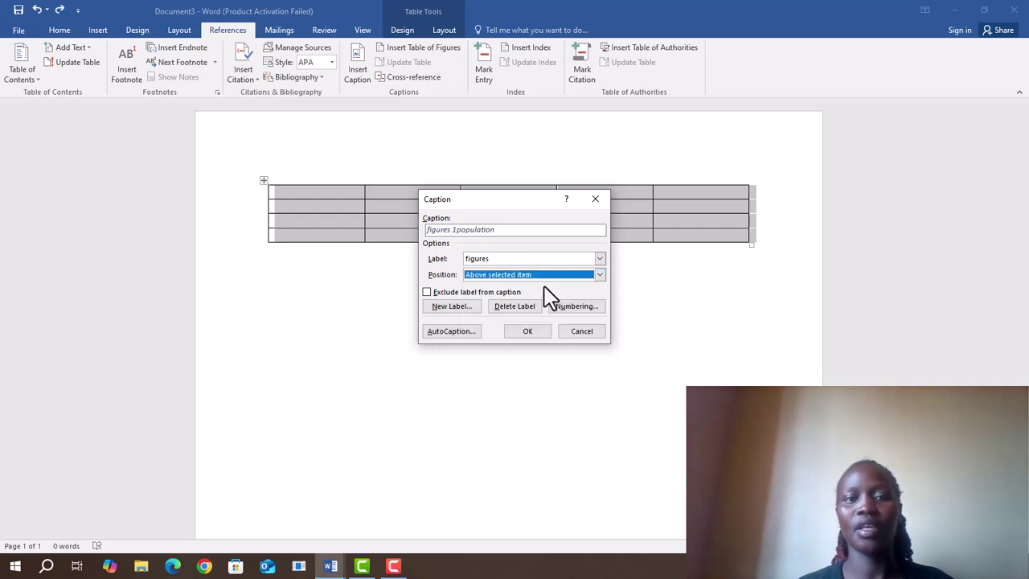
left_click(540, 333)
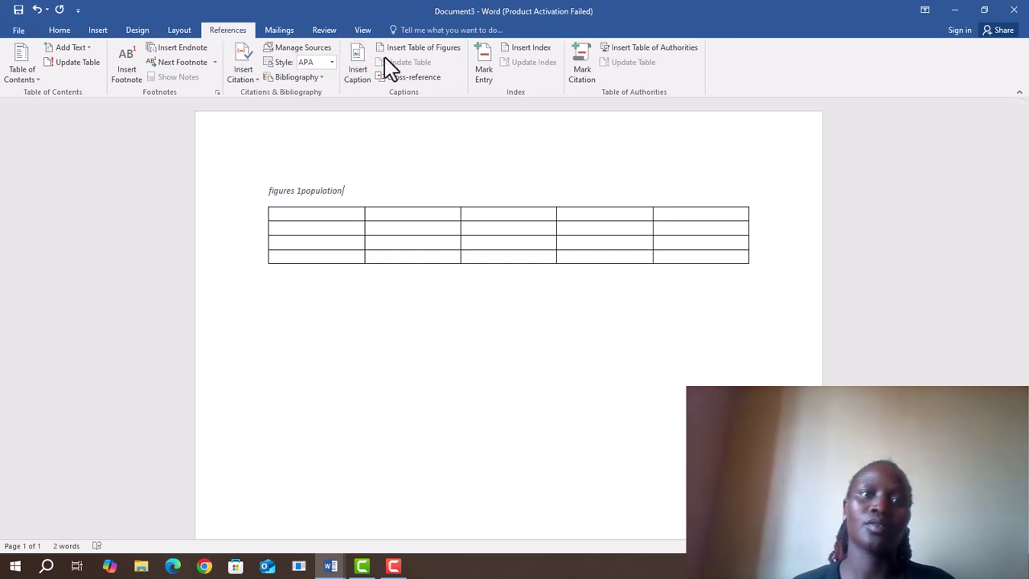
Insert a table of figures that lists captions with the figures label
left_click(432, 50)
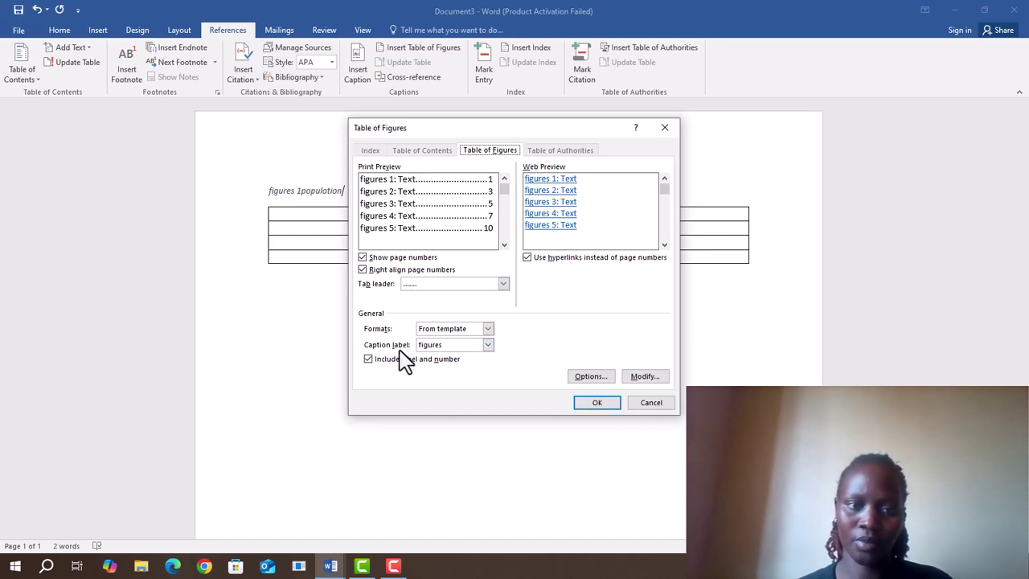
left_click(488, 344)
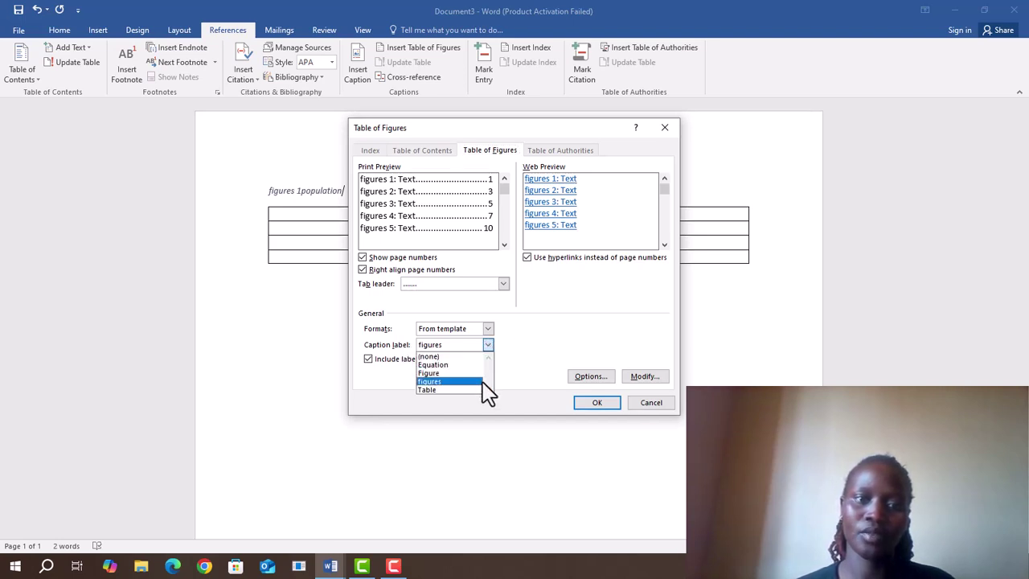
left_click(483, 382)
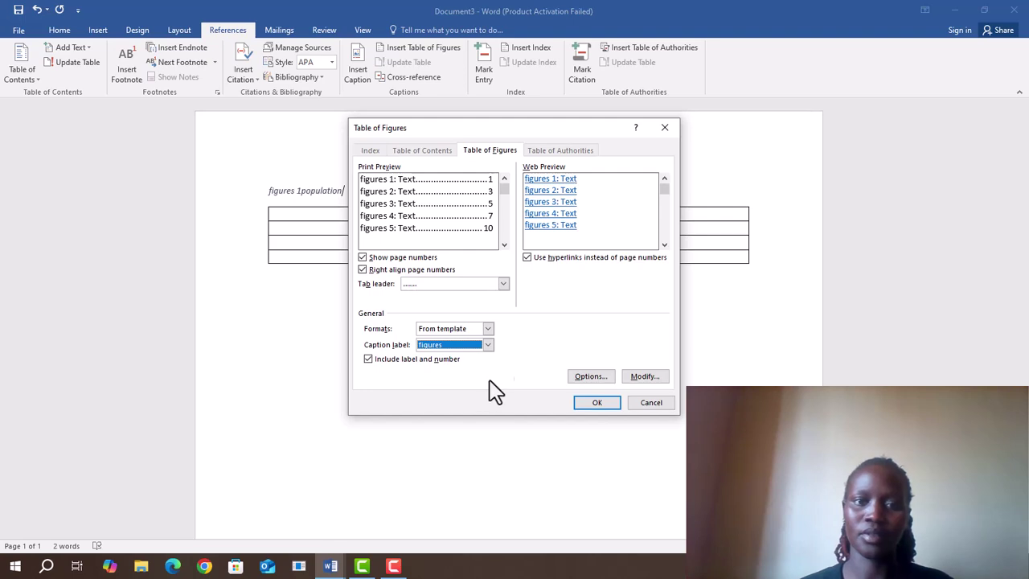
left_click(606, 405)
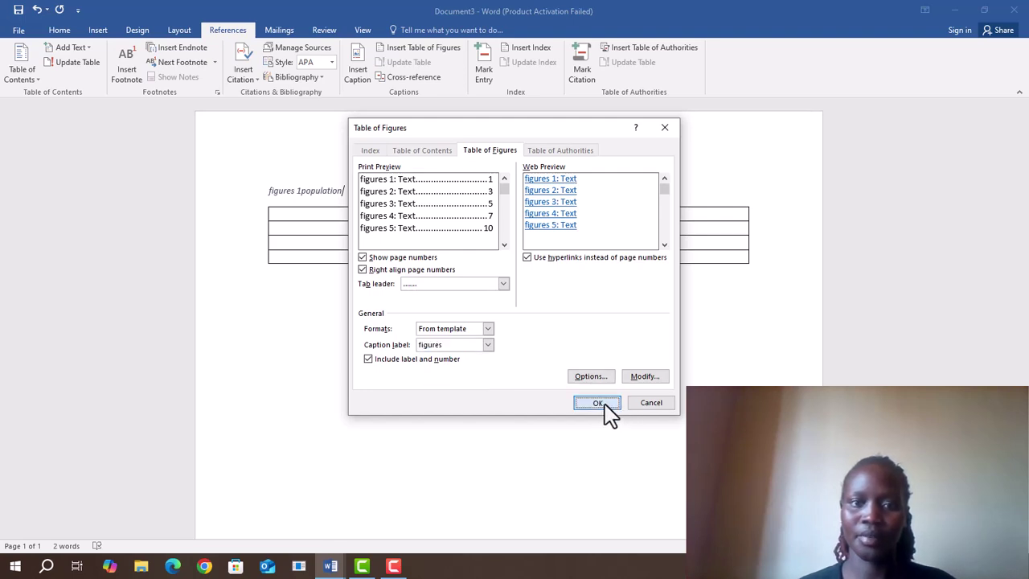